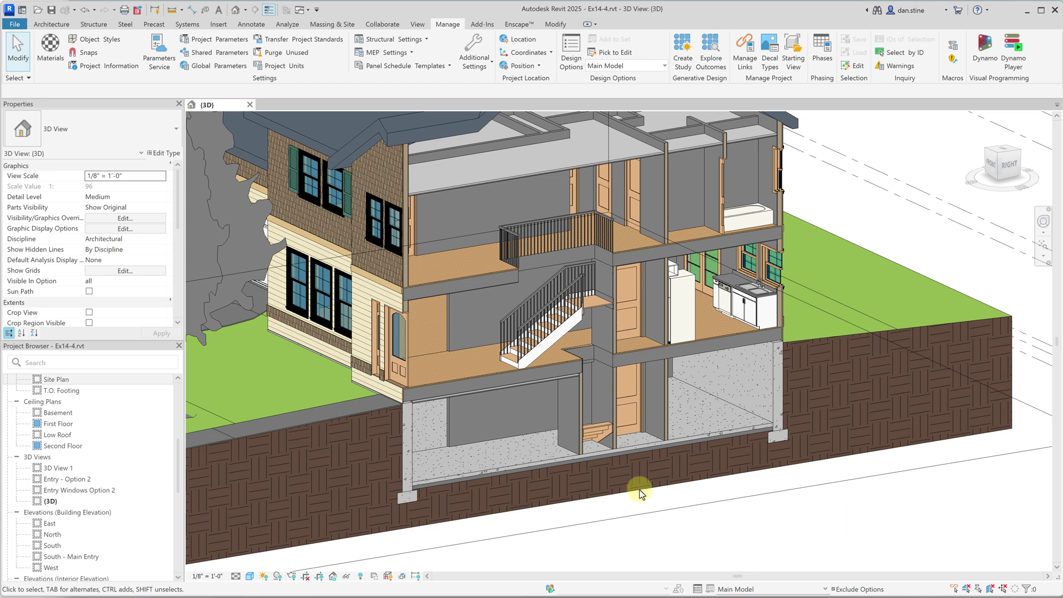
{"action": "scroll", "coordinate": [83, 415], "scroll_direction": "up", "scroll_amount": 5}
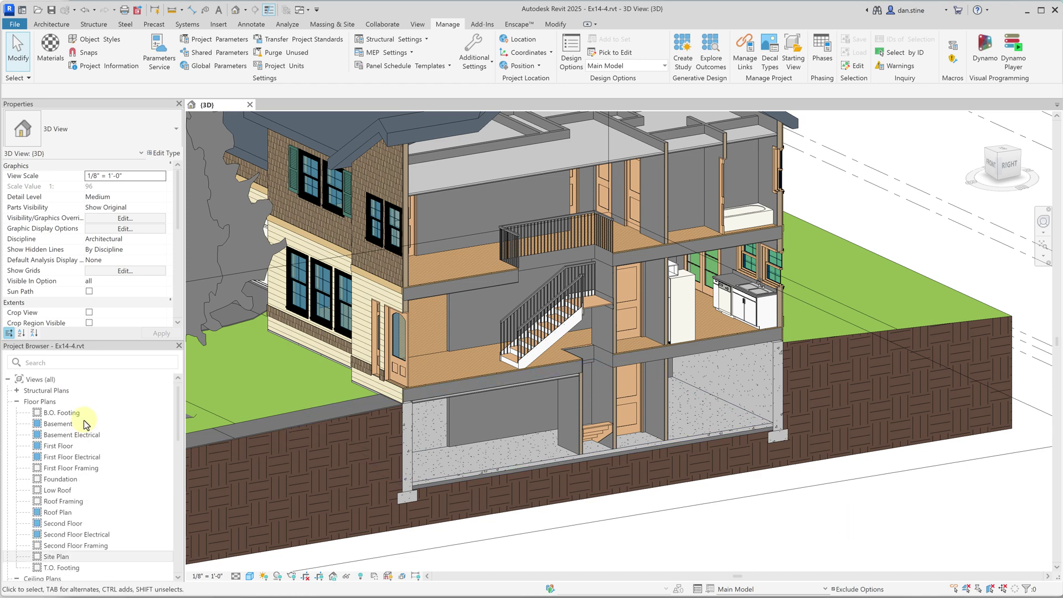
Step: Open the First Floor floor plan from the Project Browser
{"action": "double_click", "coordinate": [60, 446]}
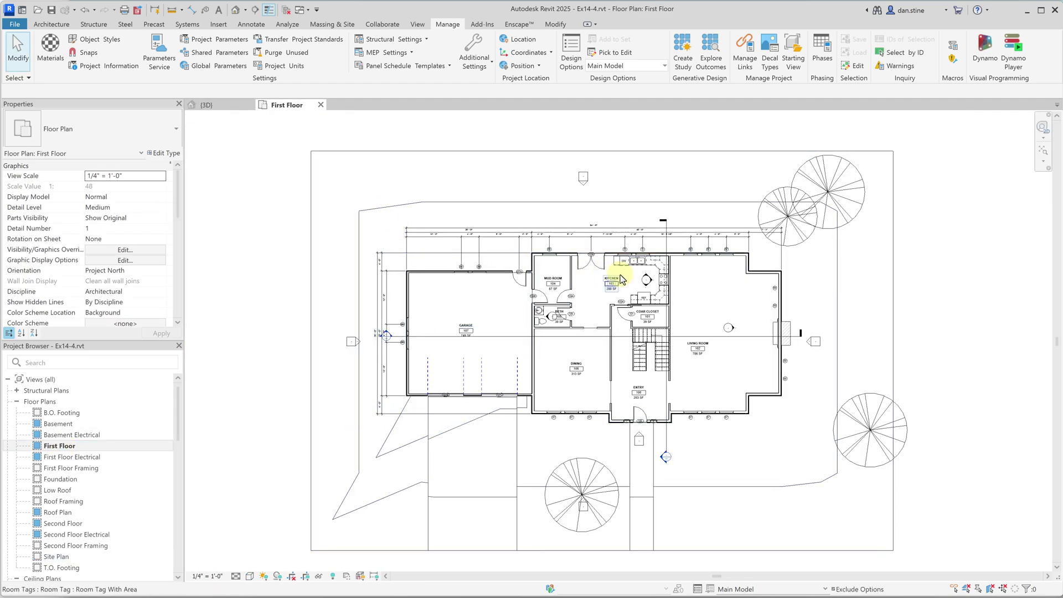
{"action": "scroll", "coordinate": [621, 276], "scroll_direction": "up", "scroll_amount": 3}
{"action": "scroll", "coordinate": [620, 275], "scroll_direction": "up", "scroll_amount": 1}
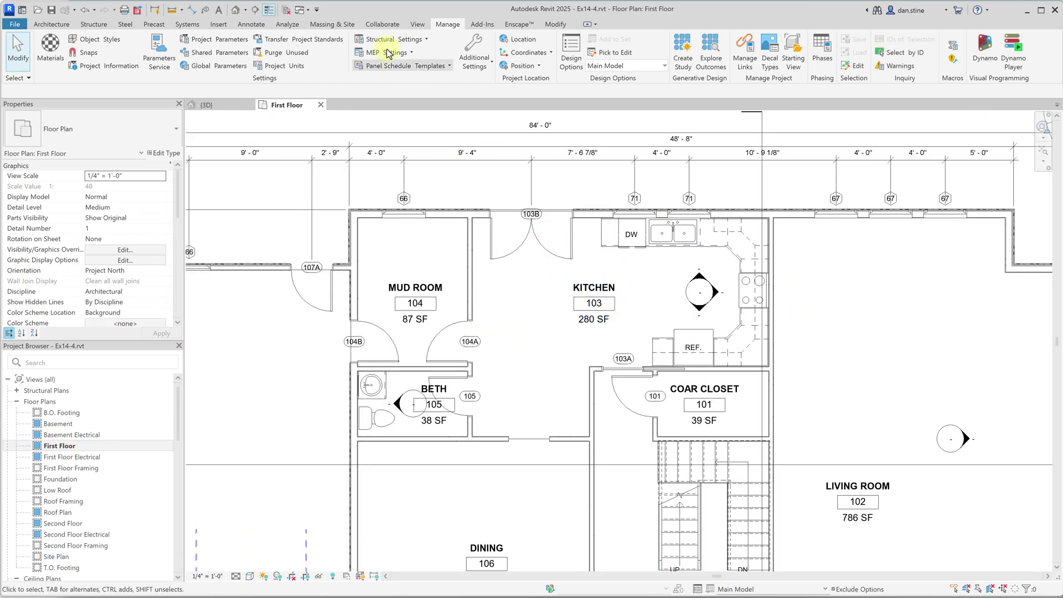
Step: Place a camera with its eye west of the kitchen, aimed at the sink
{"action": "left_click", "coordinate": [247, 10]}
{"action": "left_click", "coordinate": [246, 38]}
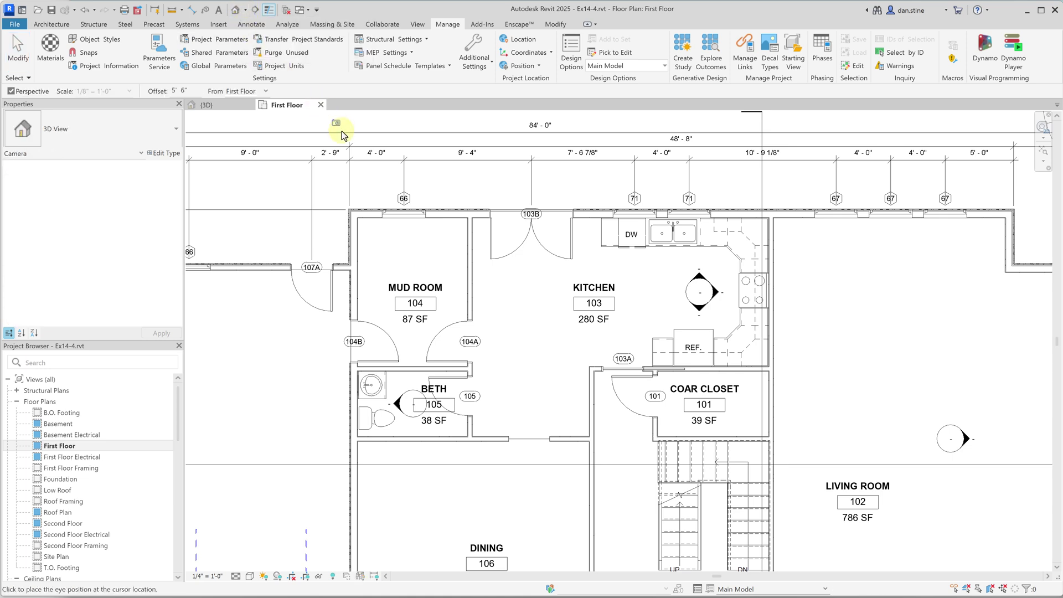
{"action": "left_click", "coordinate": [526, 343]}
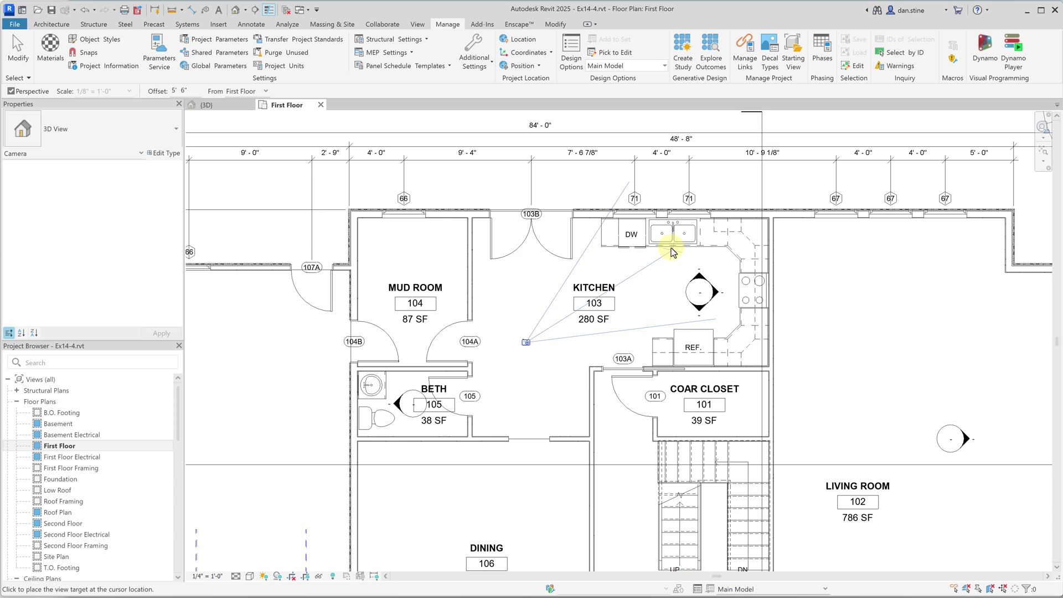
{"action": "left_click", "coordinate": [686, 227]}
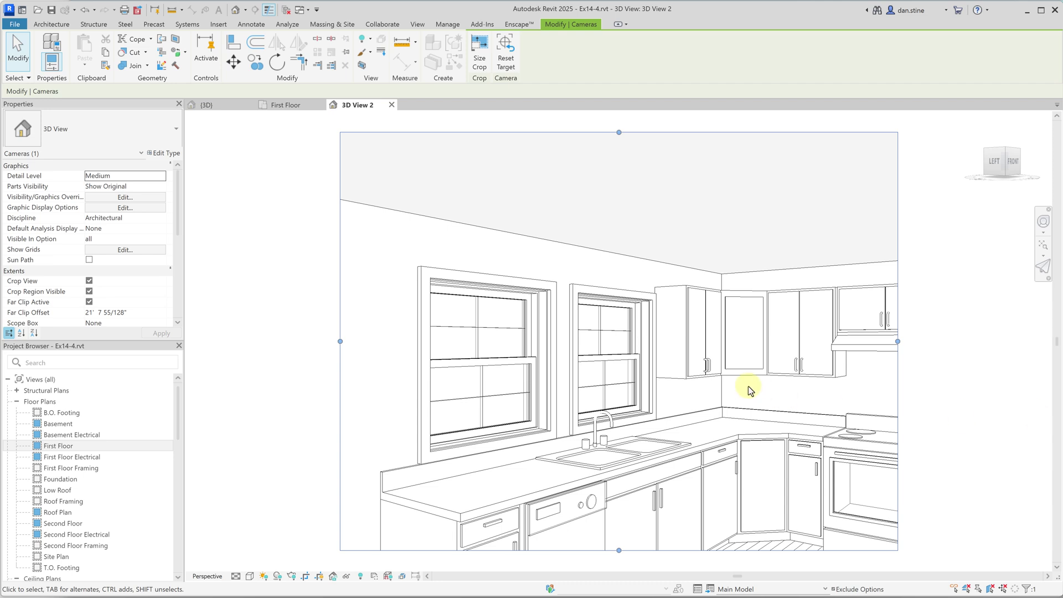
{"action": "scroll", "coordinate": [748, 379], "scroll_direction": "down", "scroll_amount": 1}
{"action": "scroll", "coordinate": [839, 362], "scroll_direction": "down", "scroll_amount": 1}
Step: Extend the camera crop region right past the refrigerator wall and down to the floor
{"action": "left_click_drag", "start_coordinate": [864, 356], "coordinate": [1036, 357]}
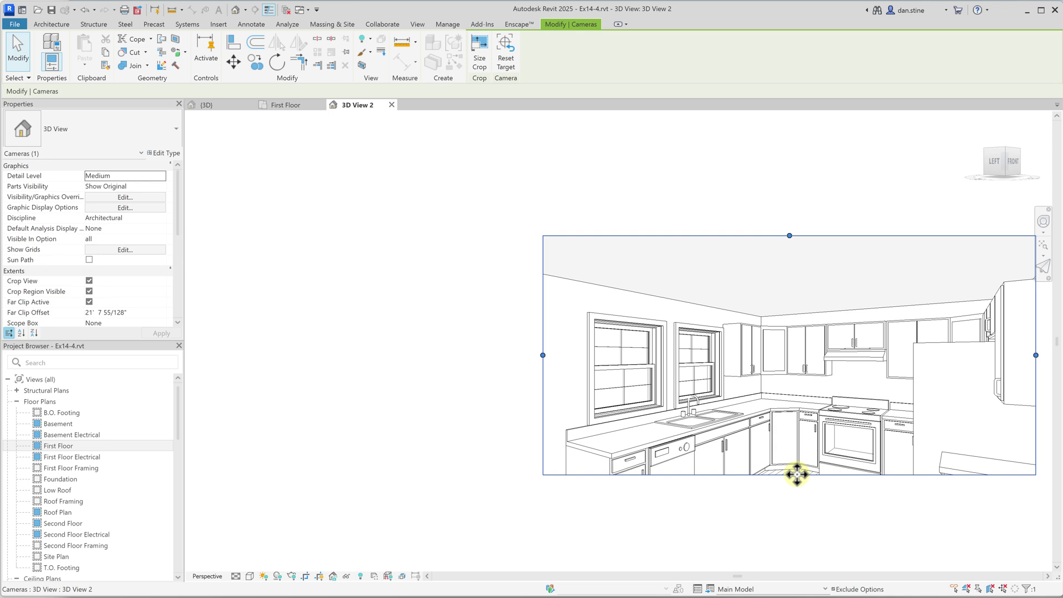
{"action": "left_click_drag", "start_coordinate": [790, 476], "coordinate": [789, 532]}
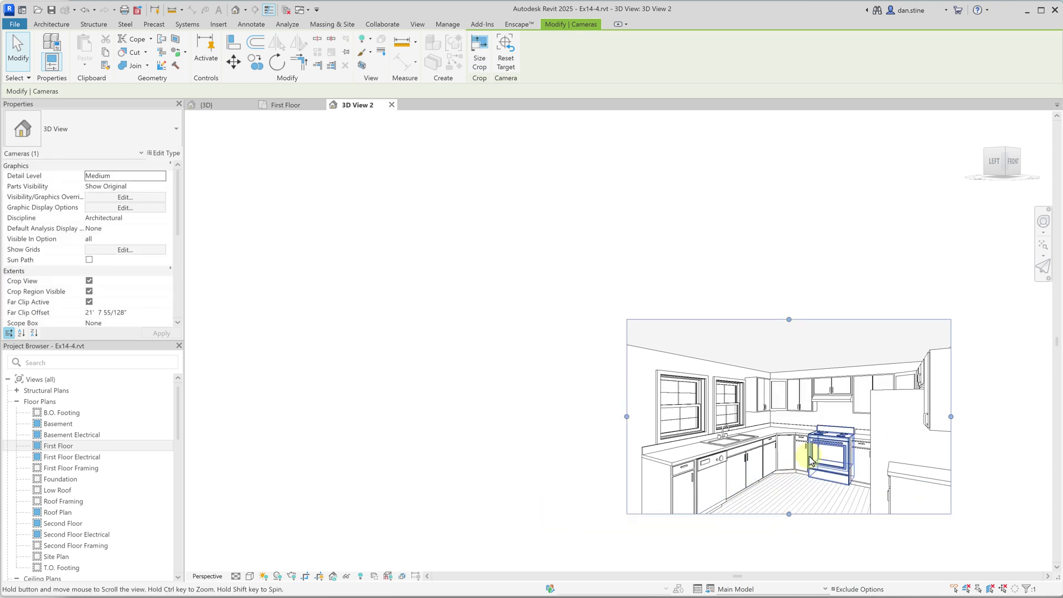
{"action": "scroll", "coordinate": [684, 391], "scroll_direction": "down", "scroll_amount": 1}
{"action": "left_click_drag", "start_coordinate": [667, 447], "coordinate": [660, 476]}
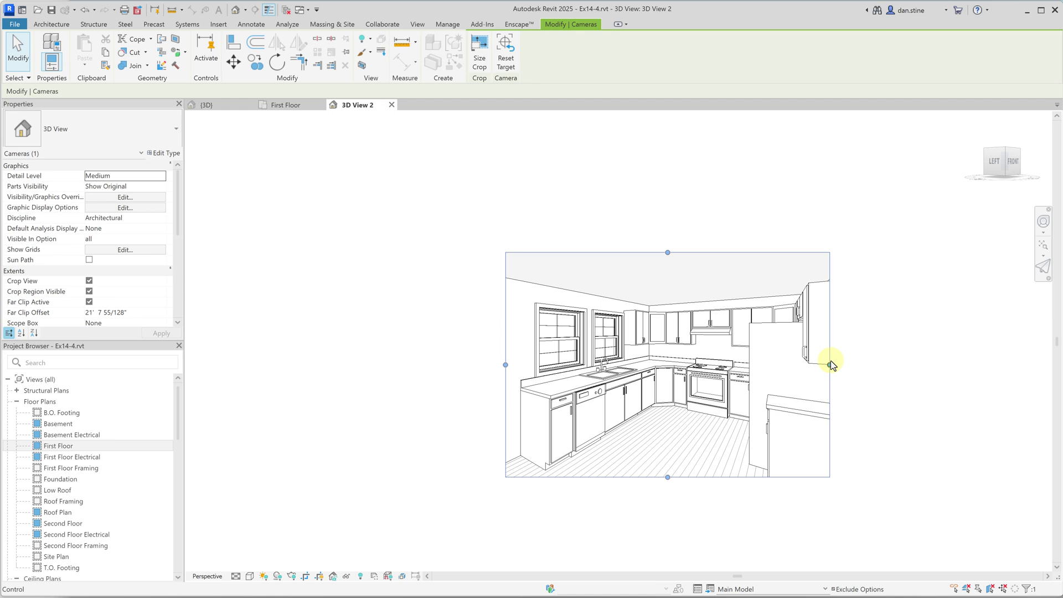
{"action": "mouse_move", "coordinate": [832, 364]}
{"action": "left_mouse_down"}
{"action": "mouse_move", "coordinate": [958, 366]}
{"action": "mouse_move", "coordinate": [889, 369]}
{"action": "left_mouse_up"}
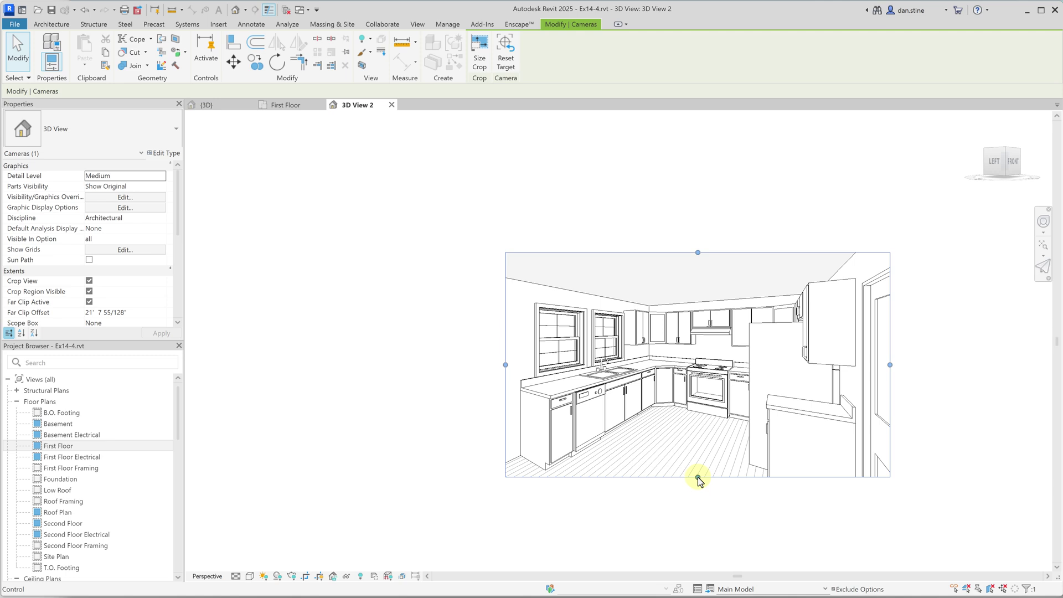
{"action": "left_click_drag", "start_coordinate": [698, 480], "coordinate": [698, 500]}
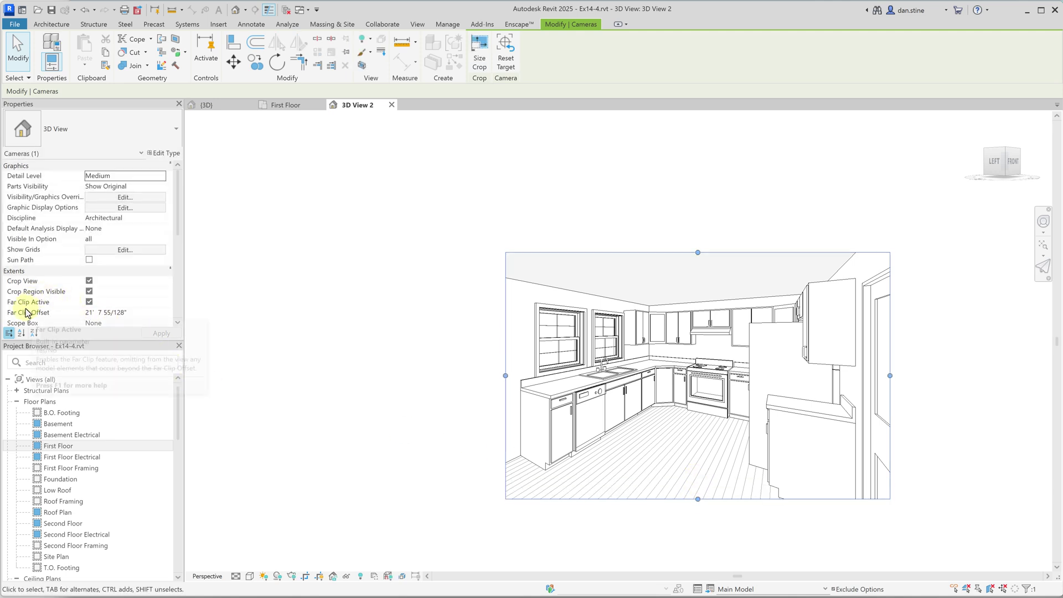
Step: Turn off Far Clip Active for the kitchen camera and return to the First Floor plan
{"action": "left_click", "coordinate": [88, 303]}
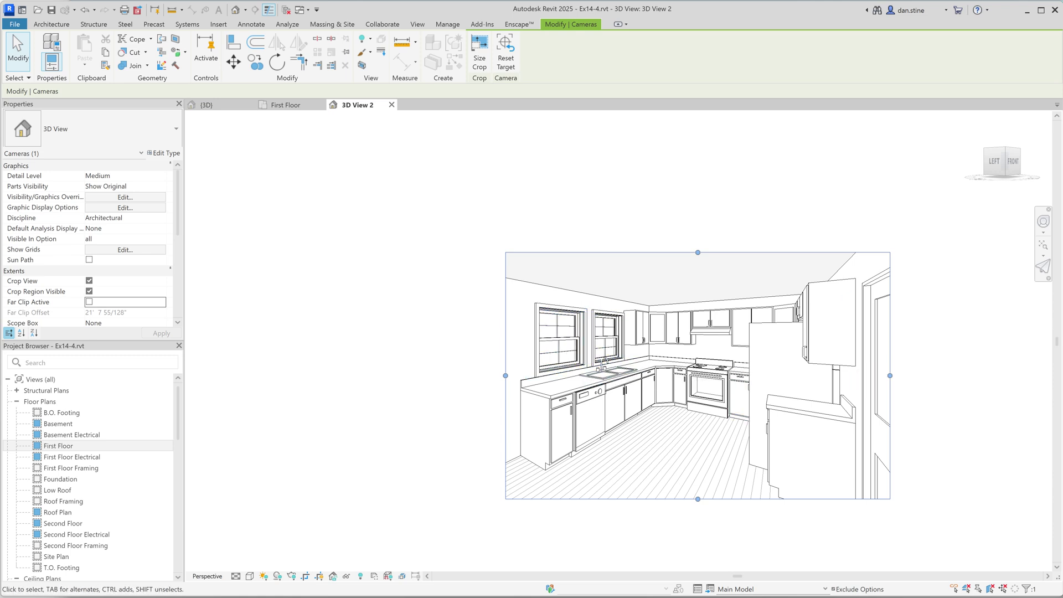
{"action": "left_click", "coordinate": [291, 106]}
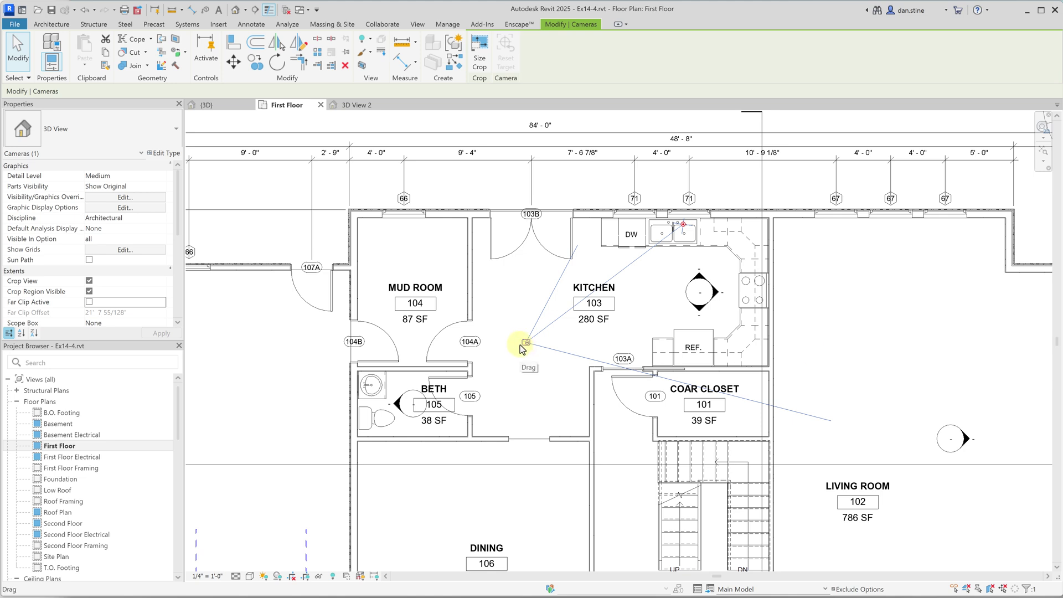
{"action": "key", "text": "Escape"}
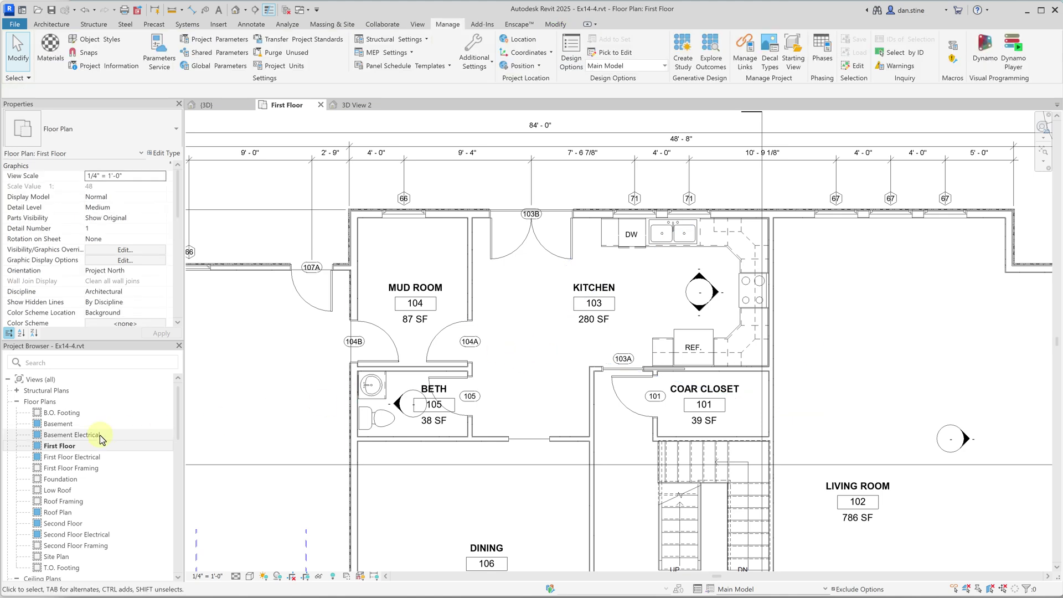
{"action": "scroll", "coordinate": [100, 438], "scroll_direction": "down", "scroll_amount": 5}
{"action": "scroll", "coordinate": [99, 438], "scroll_direction": "down", "scroll_amount": 5}
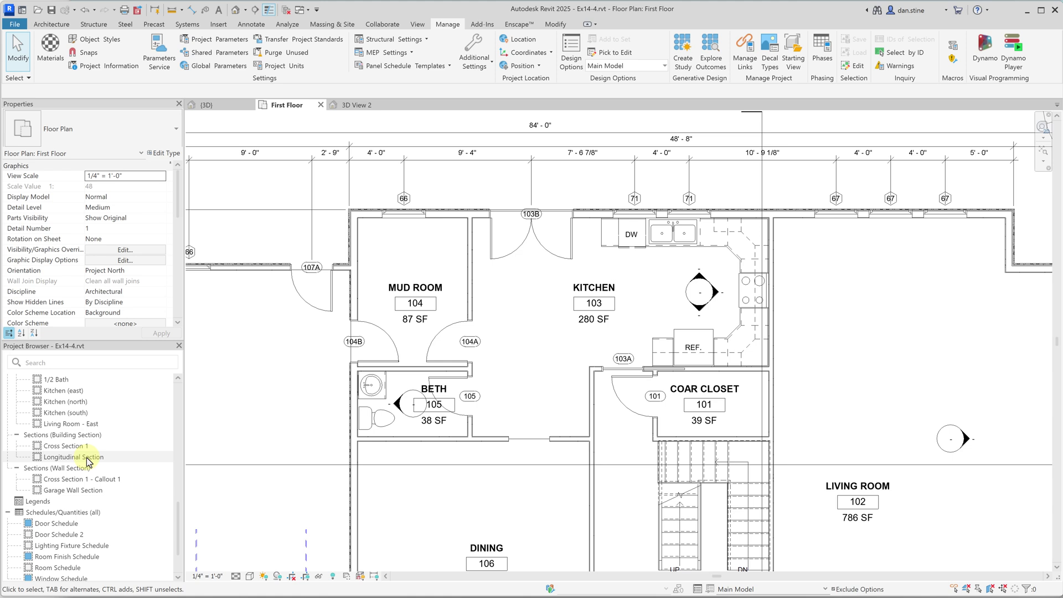
{"action": "scroll", "coordinate": [87, 462], "scroll_direction": "up", "scroll_amount": 3}
{"action": "scroll", "coordinate": [88, 462], "scroll_direction": "up", "scroll_amount": 2}
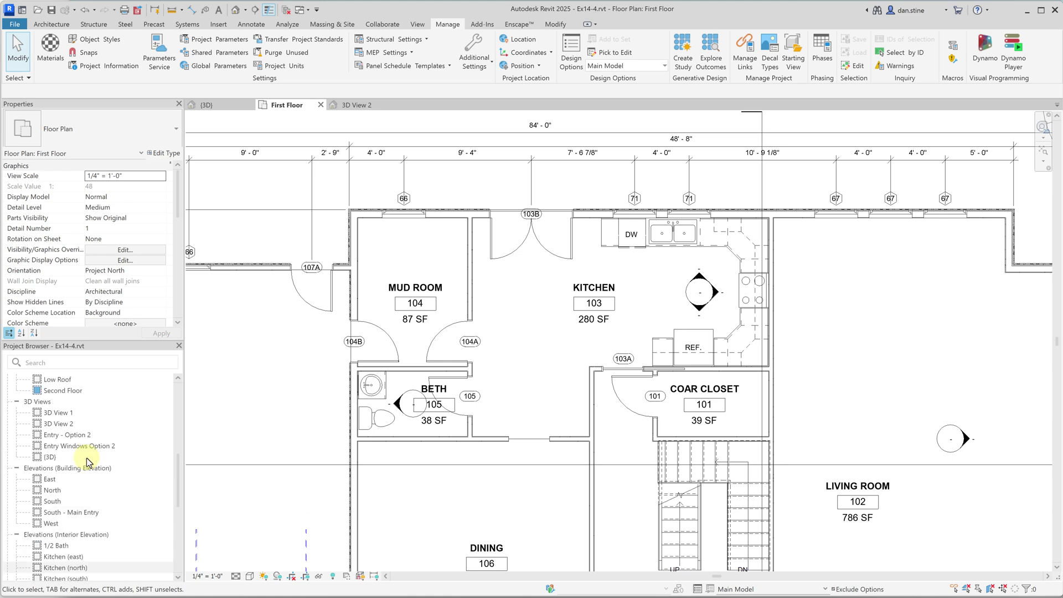
{"action": "left_click", "coordinate": [57, 423]}
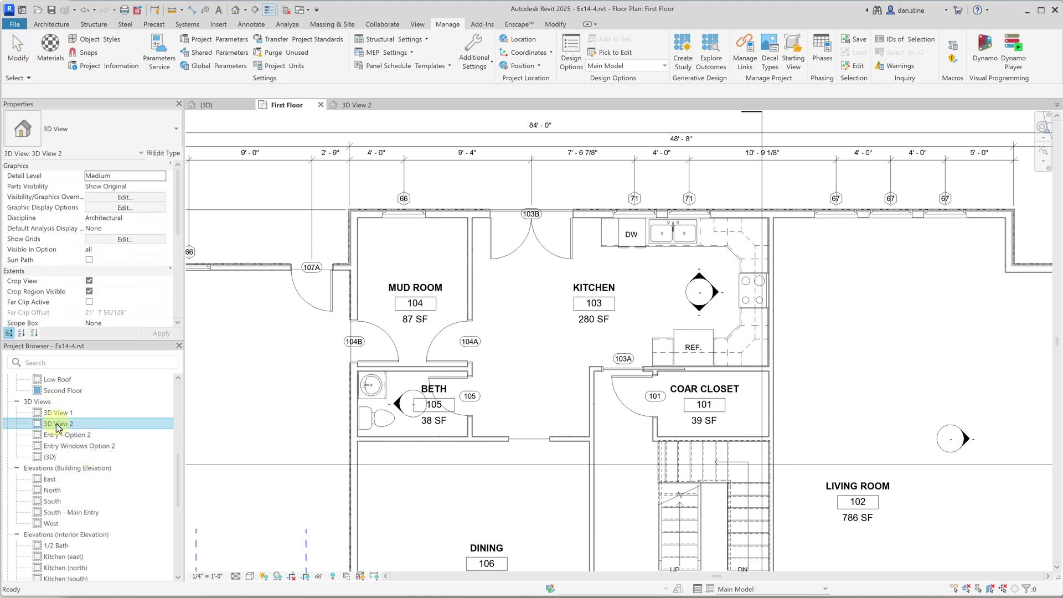
{"action": "right_click", "coordinate": [56, 426]}
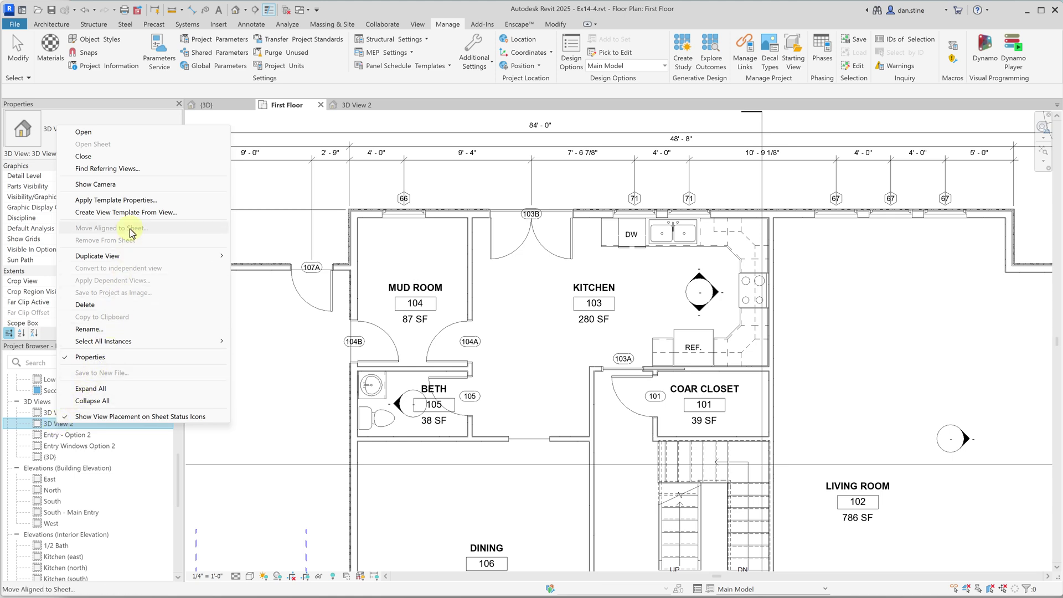
{"action": "left_click", "coordinate": [116, 186]}
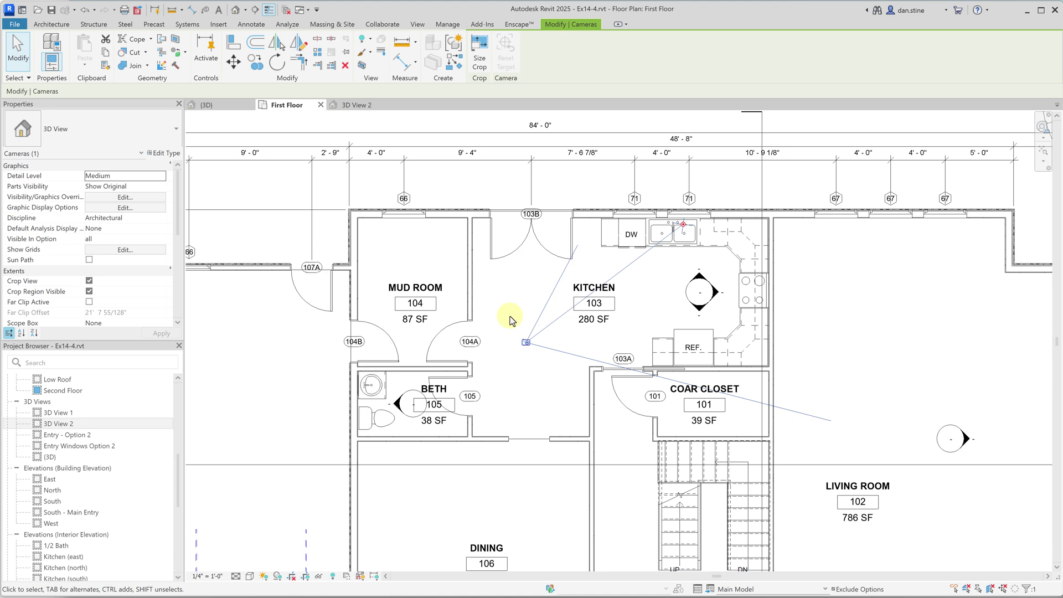
{"action": "scroll", "coordinate": [133, 283], "scroll_direction": "down", "scroll_amount": 3}
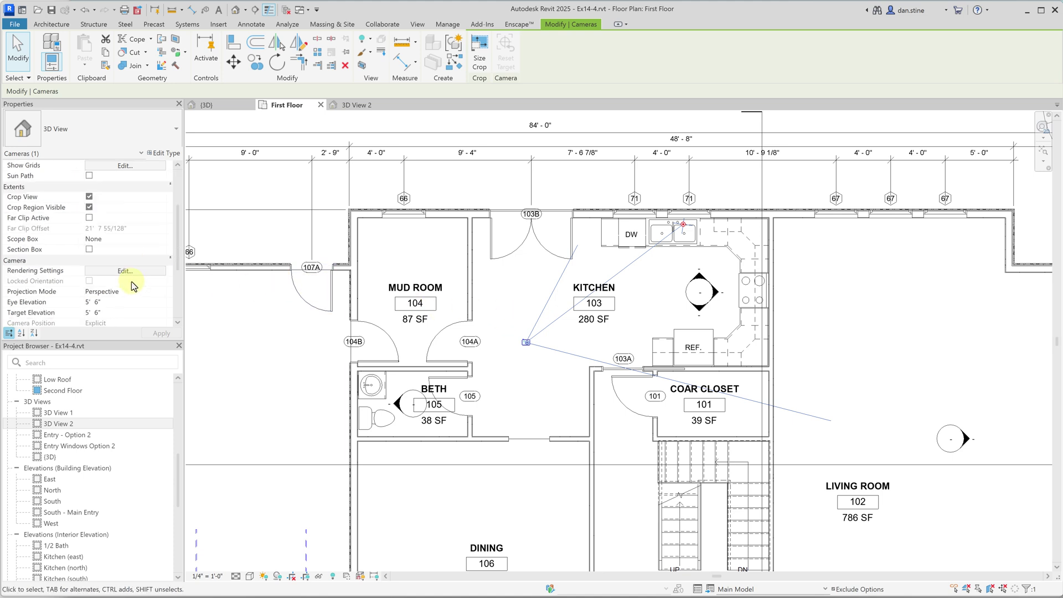
{"action": "scroll", "coordinate": [130, 281], "scroll_direction": "down", "scroll_amount": 2}
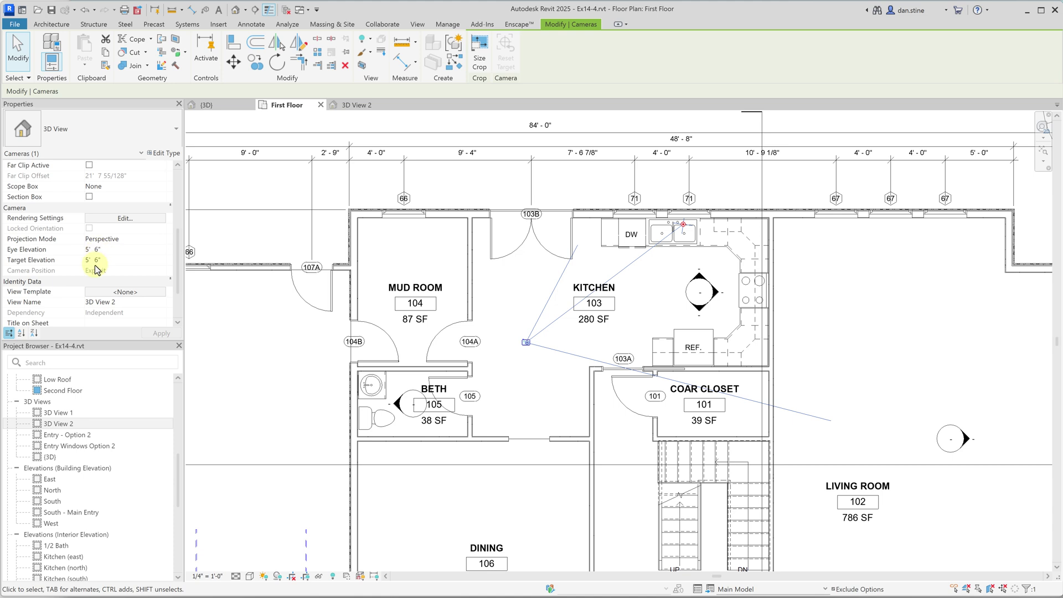
Step: Deselect the camera and set the Sun Settings solar study to Lighting
{"action": "left_click", "coordinate": [238, 470]}
{"action": "left_click", "coordinate": [264, 575]}
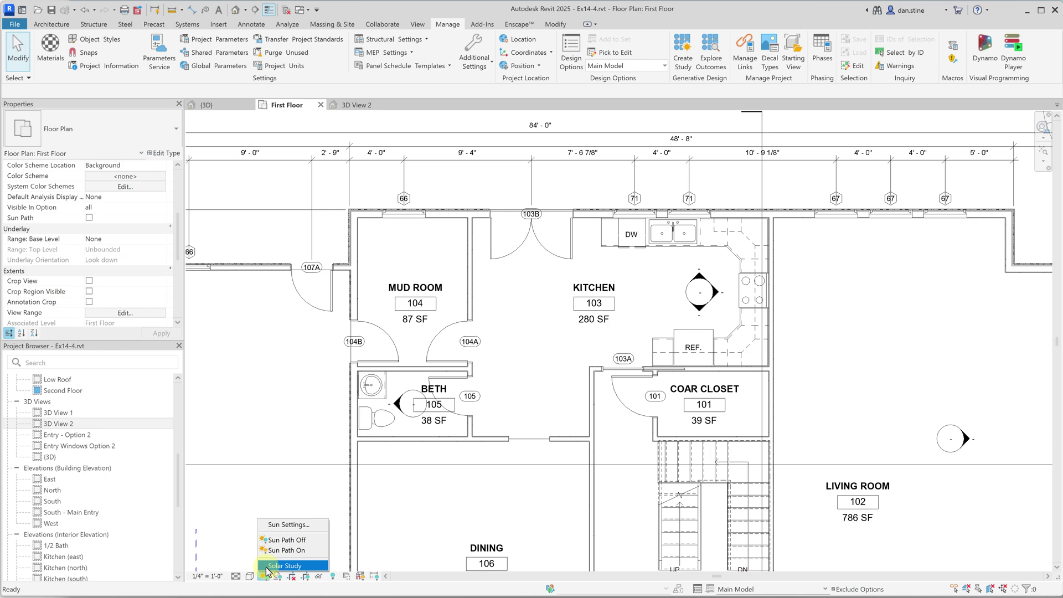
{"action": "left_click", "coordinate": [286, 524]}
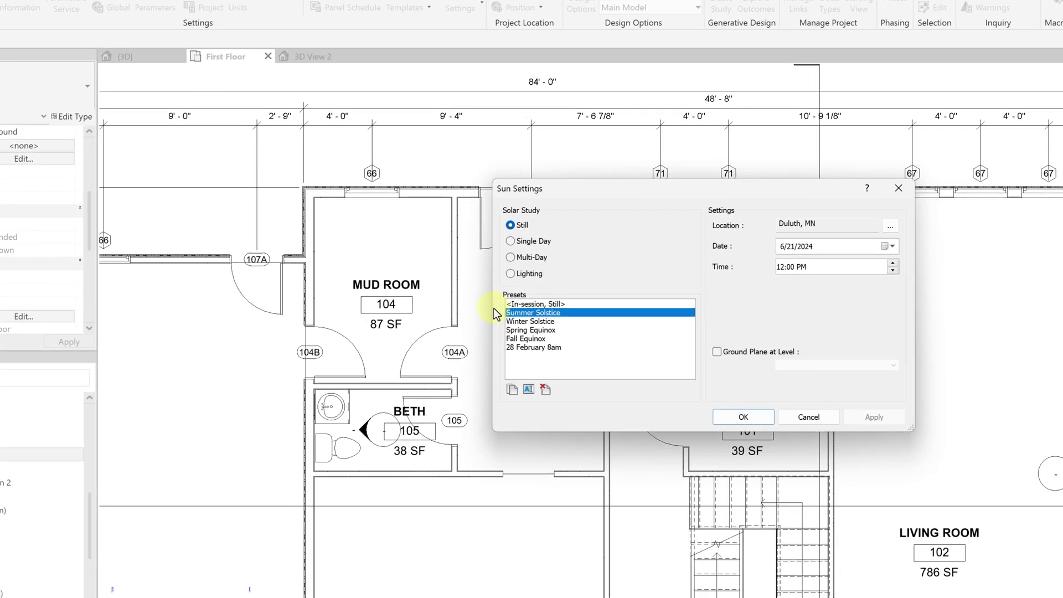
{"action": "left_click", "coordinate": [512, 273]}
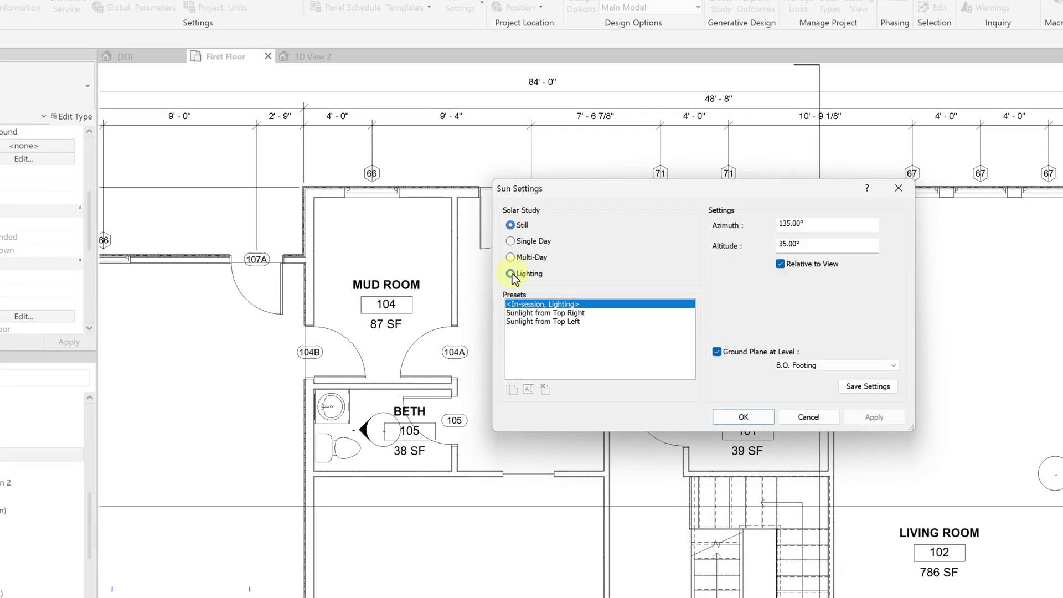
Step: Duplicate the Sunlight from Top Right preset under the name Kitchen
{"action": "left_click", "coordinate": [528, 313]}
{"action": "left_click", "coordinate": [512, 389]}
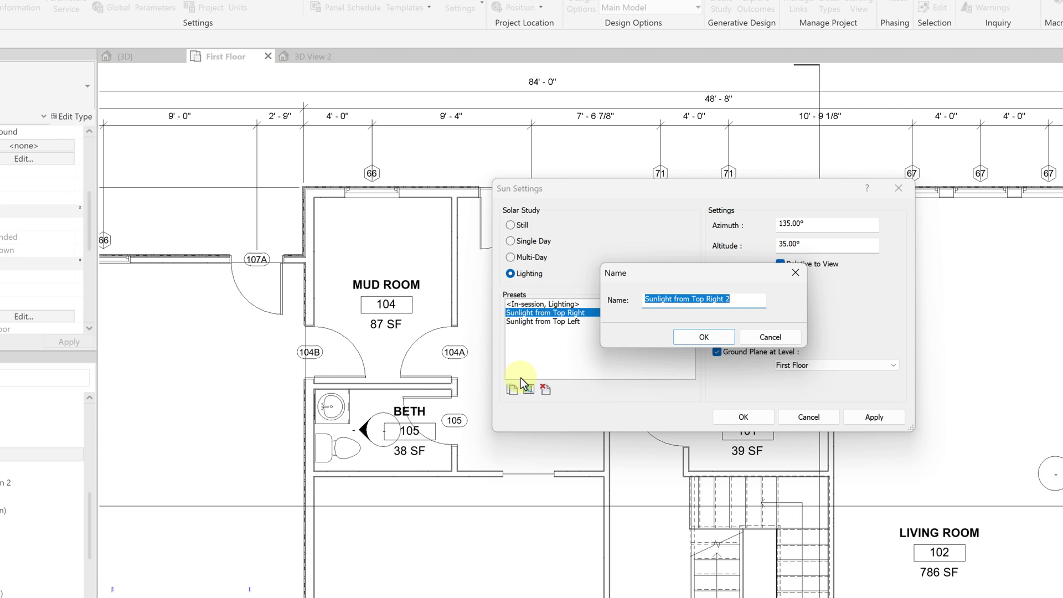
{"action": "type", "text": "Kitchen"}
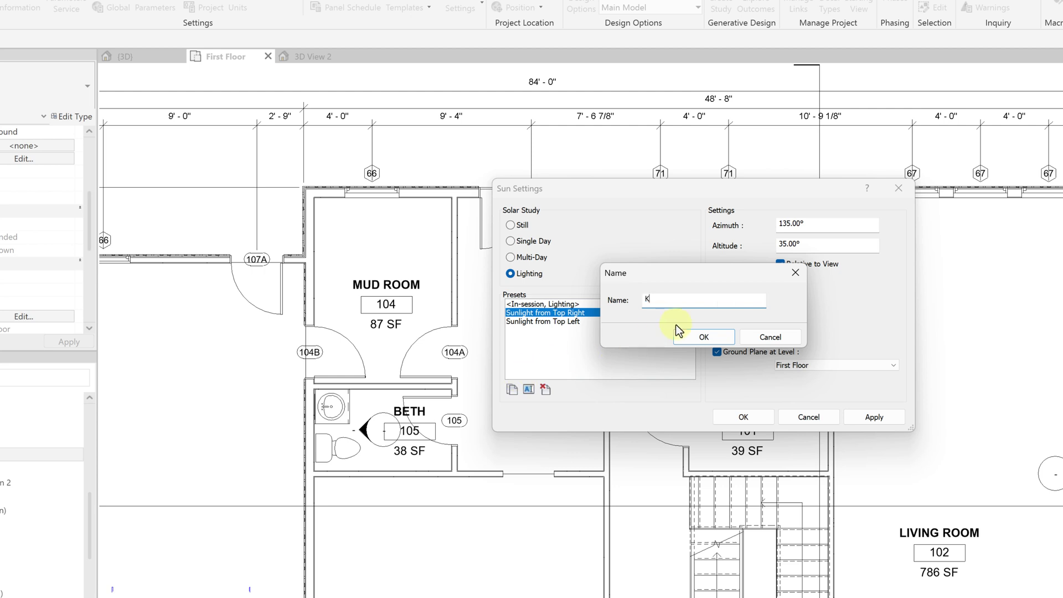
{"action": "left_click", "coordinate": [702, 336]}
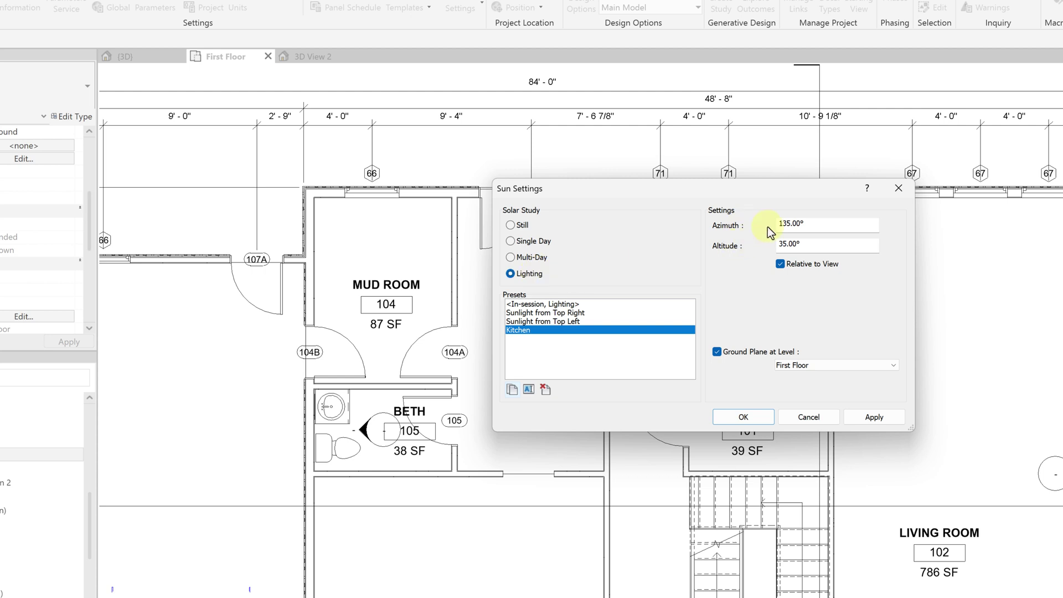
Step: Set Kitchen's azimuth to 302° and altitude to 34°, and turn off Ground Plane at Level
{"action": "left_click_drag", "start_coordinate": [807, 230], "coordinate": [774, 226]}
{"action": "left_click", "coordinate": [794, 245]}
{"action": "type", "text": "4"}
{"action": "left_click", "coordinate": [717, 352]}
Step: Close Sun Settings, then apply the Kitchen sun preset to 3D View 2
{"action": "left_click", "coordinate": [730, 417]}
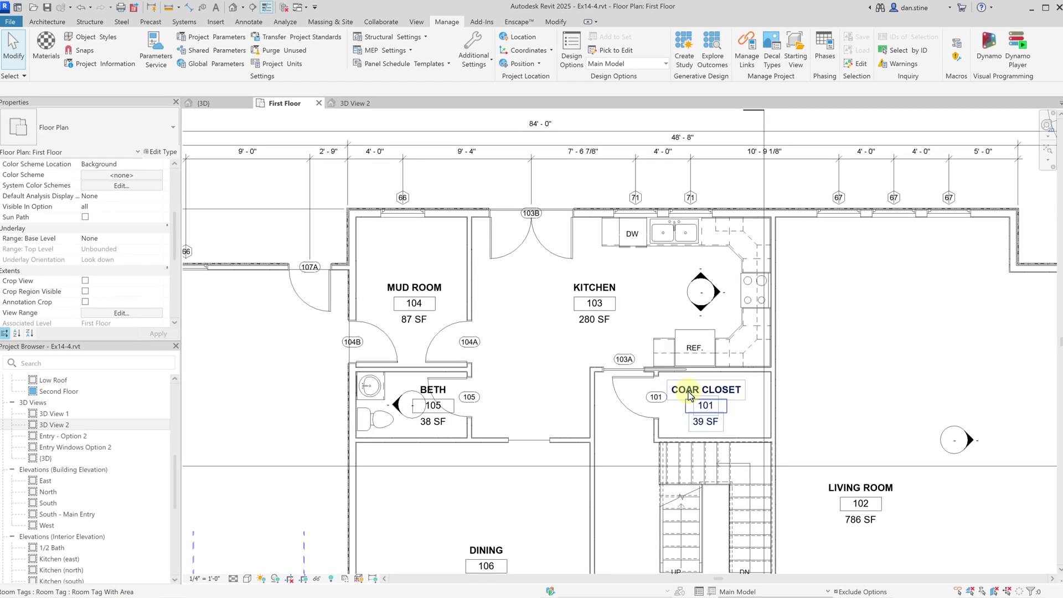
{"action": "left_click", "coordinate": [357, 104]}
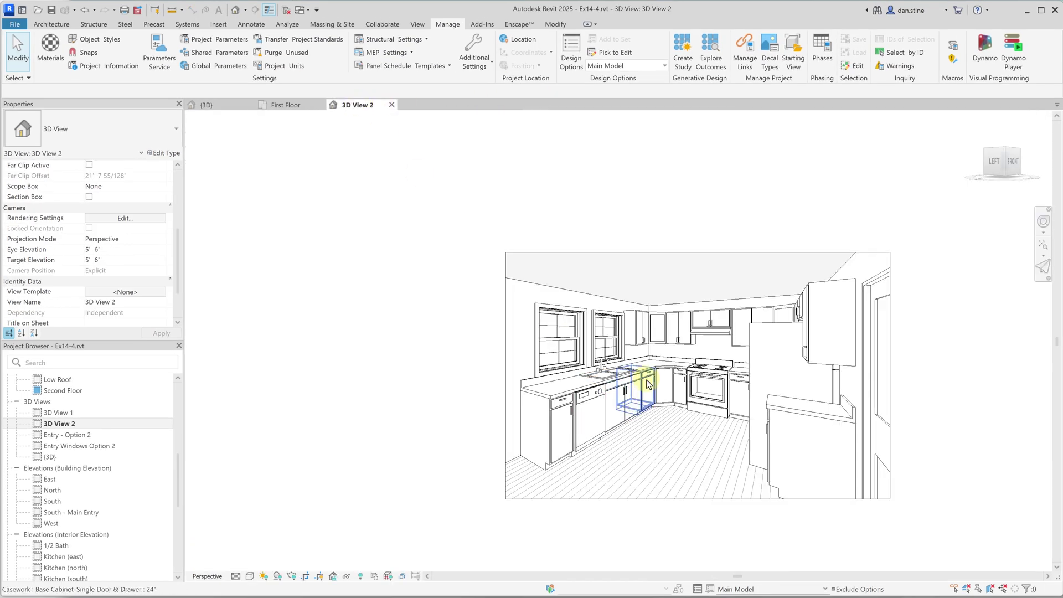
{"action": "scroll", "coordinate": [714, 380], "scroll_direction": "up", "scroll_amount": 1}
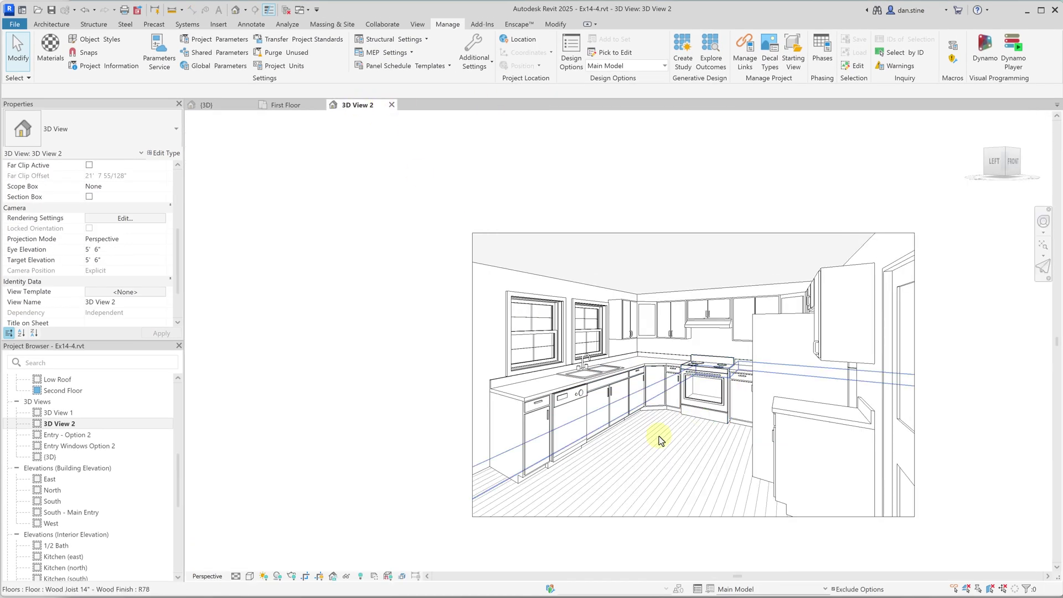
{"action": "left_click", "coordinate": [262, 579]}
{"action": "left_click", "coordinate": [283, 523]}
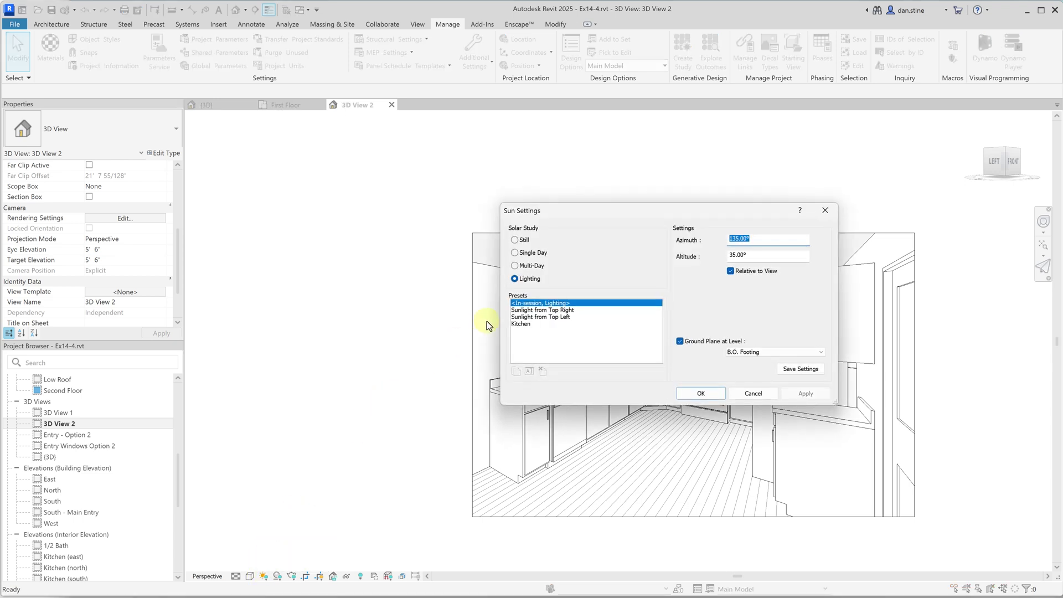
{"action": "left_click", "coordinate": [521, 324]}
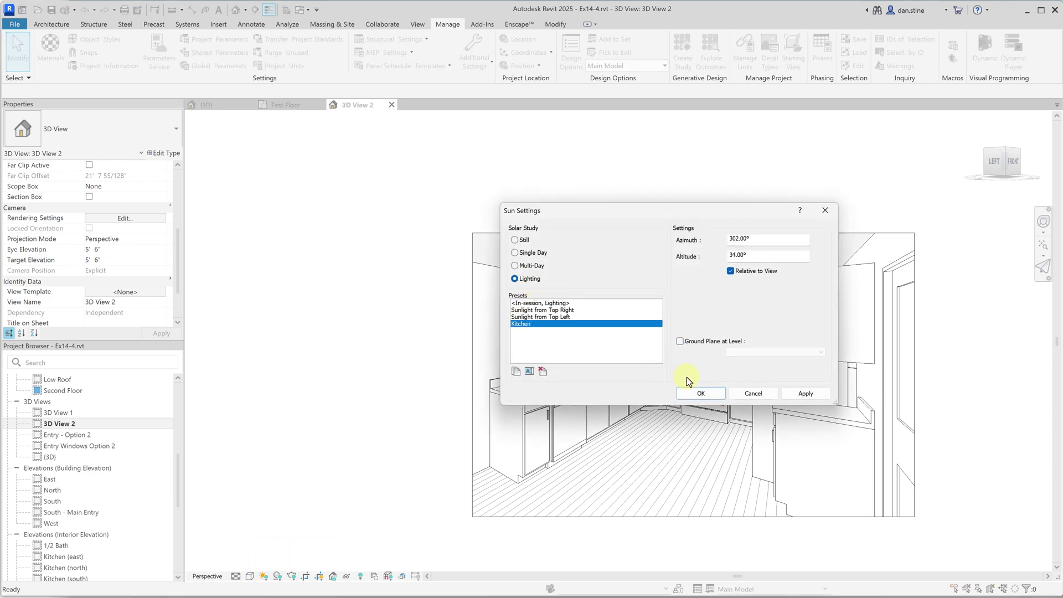
{"action": "left_click", "coordinate": [703, 396]}
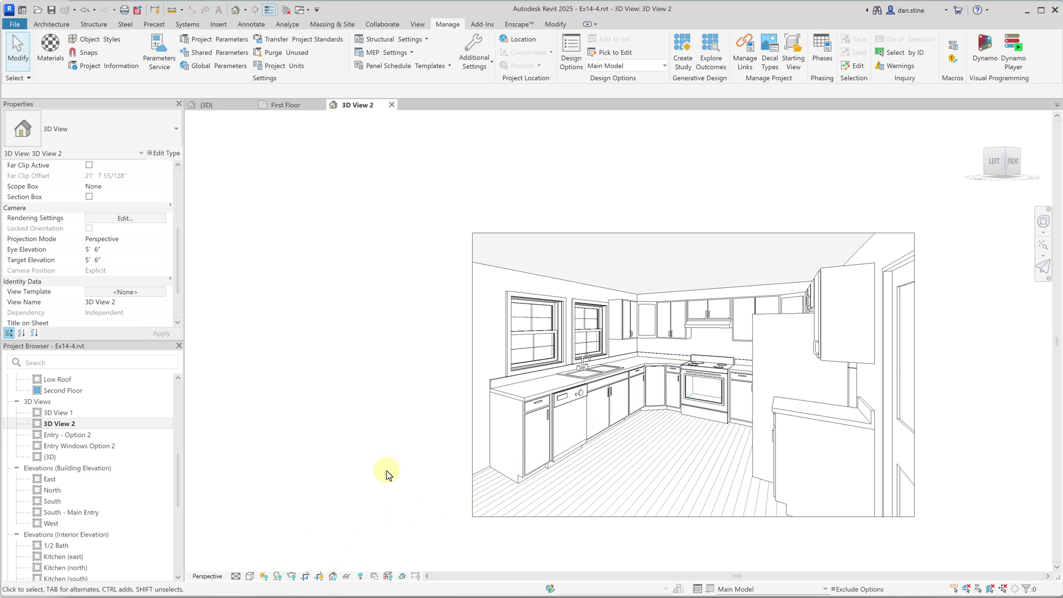
Step: Set rendering to Medium quality, Printer resolution, and Interior: Sun only lighting
{"action": "left_click", "coordinate": [292, 575]}
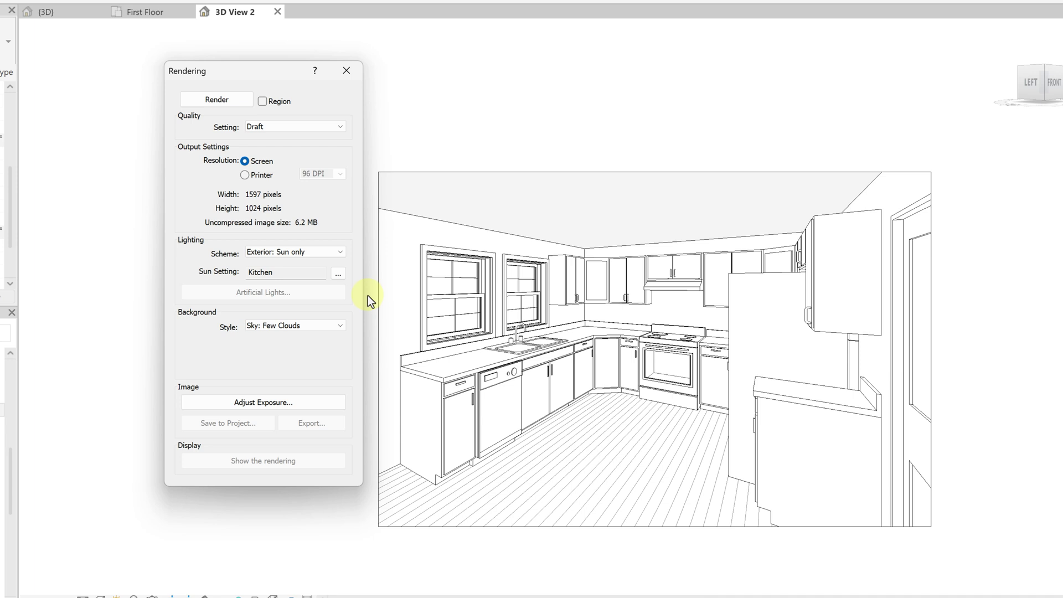
{"action": "left_click", "coordinate": [266, 125]}
{"action": "left_click", "coordinate": [288, 154]}
{"action": "left_click", "coordinate": [250, 174]}
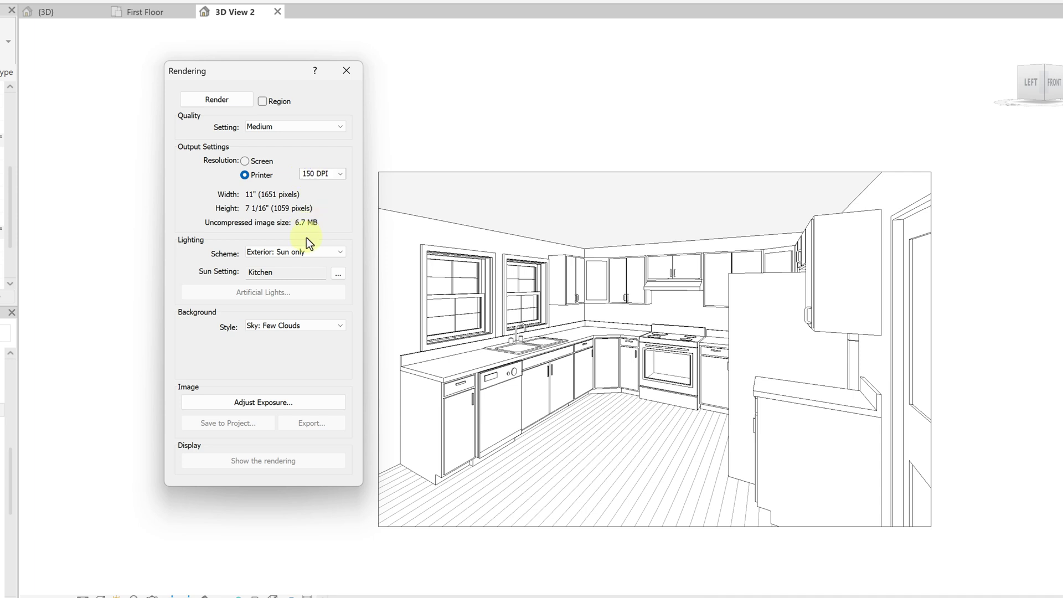
{"action": "left_click", "coordinate": [308, 253]}
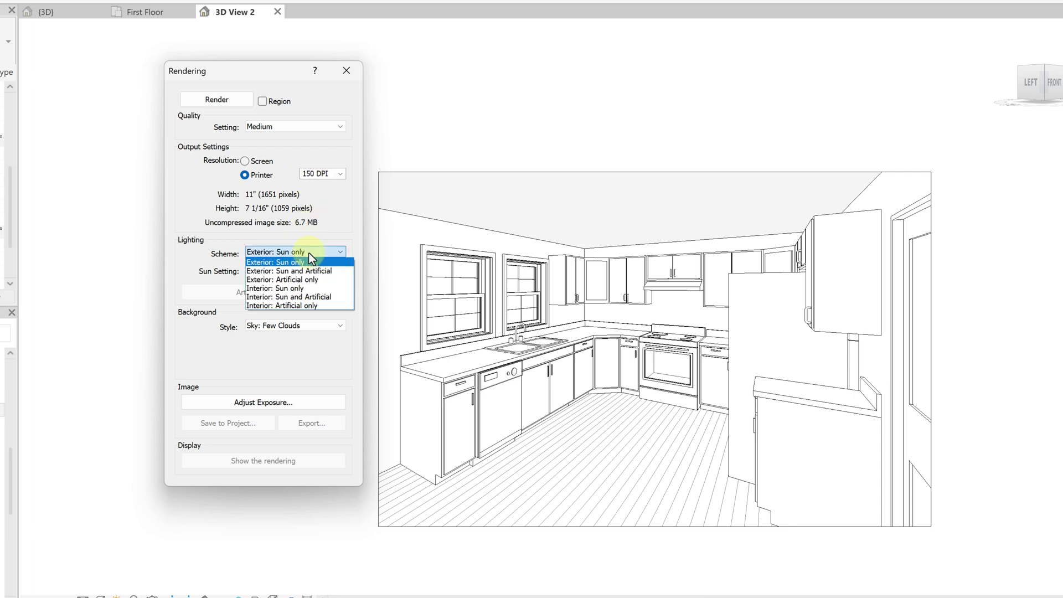
{"action": "left_click", "coordinate": [314, 290]}
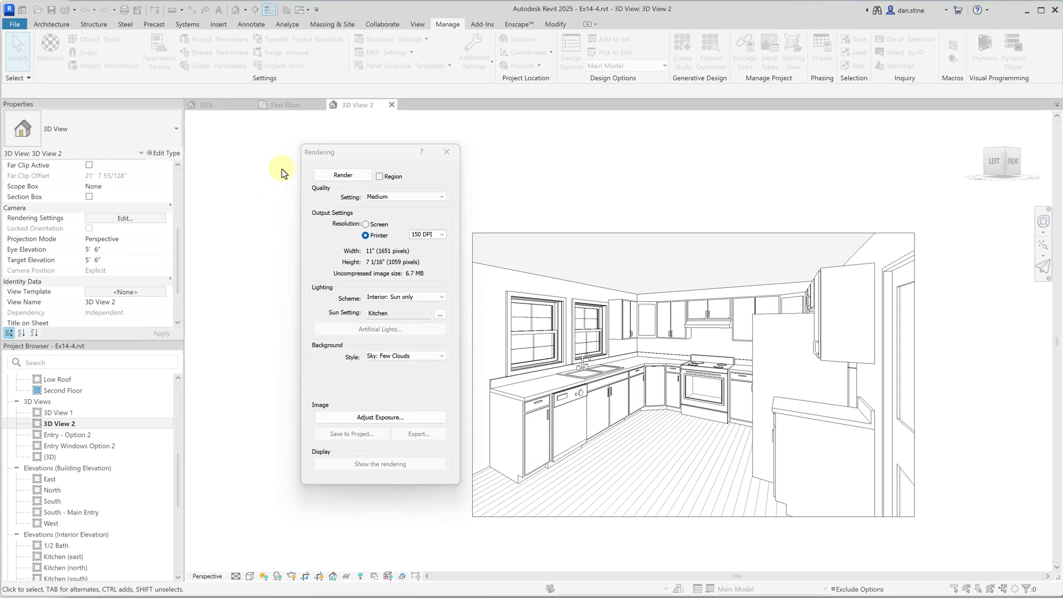
Step: Render the kitchen view and export the image as Kitchen.jpg
{"action": "left_click", "coordinate": [356, 176]}
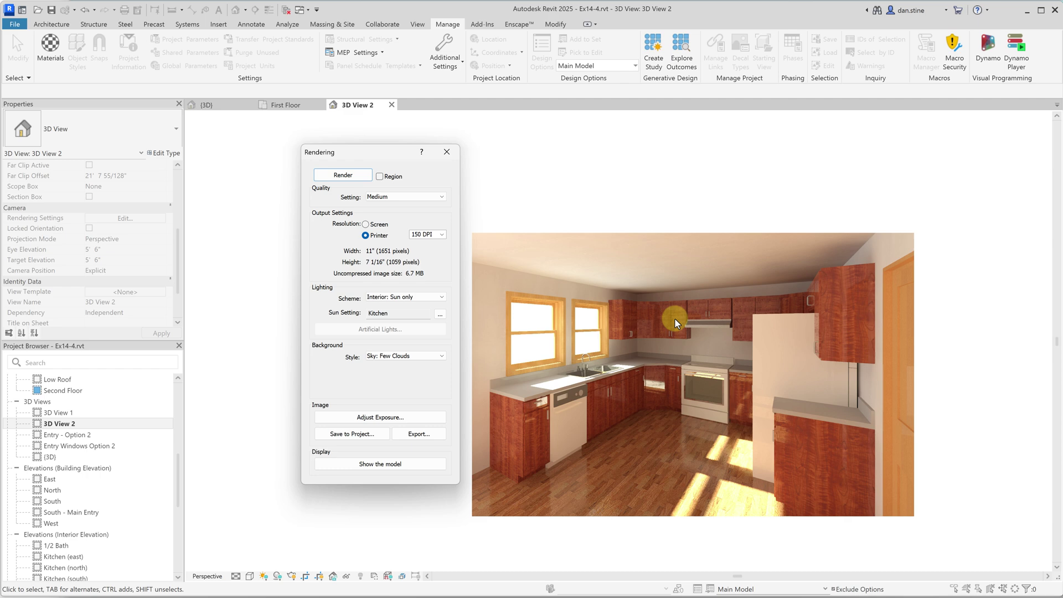
{"action": "left_click", "coordinate": [414, 434]}
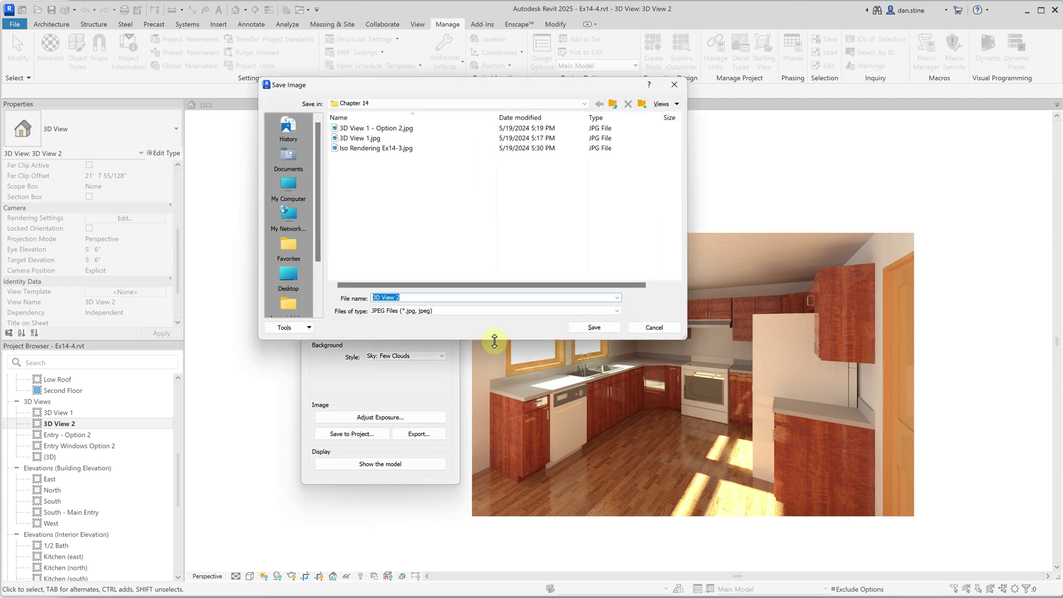
{"action": "type", "text": "Kitchen"}
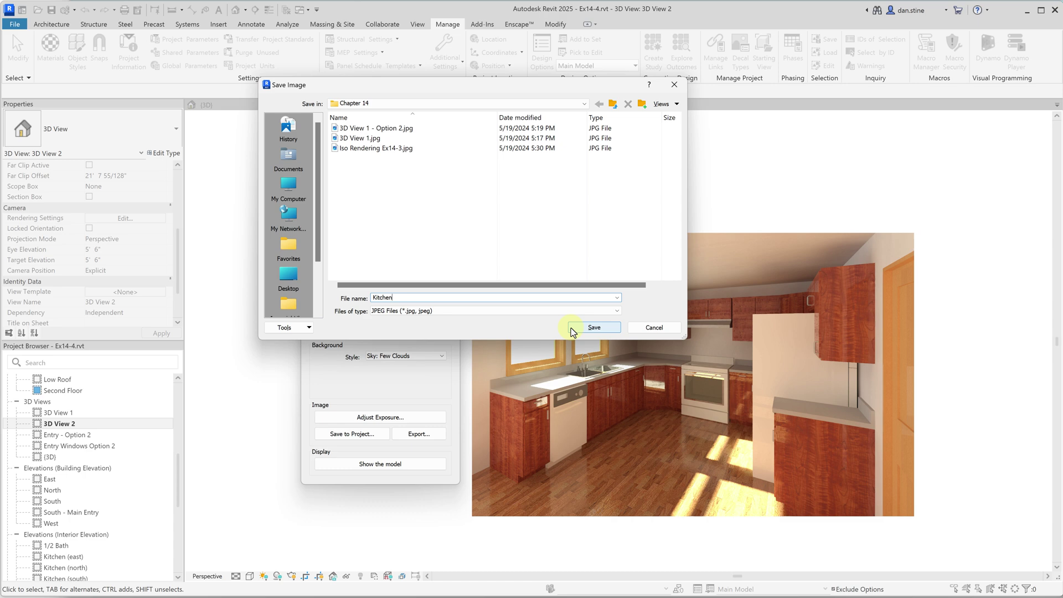
{"action": "left_click", "coordinate": [607, 329]}
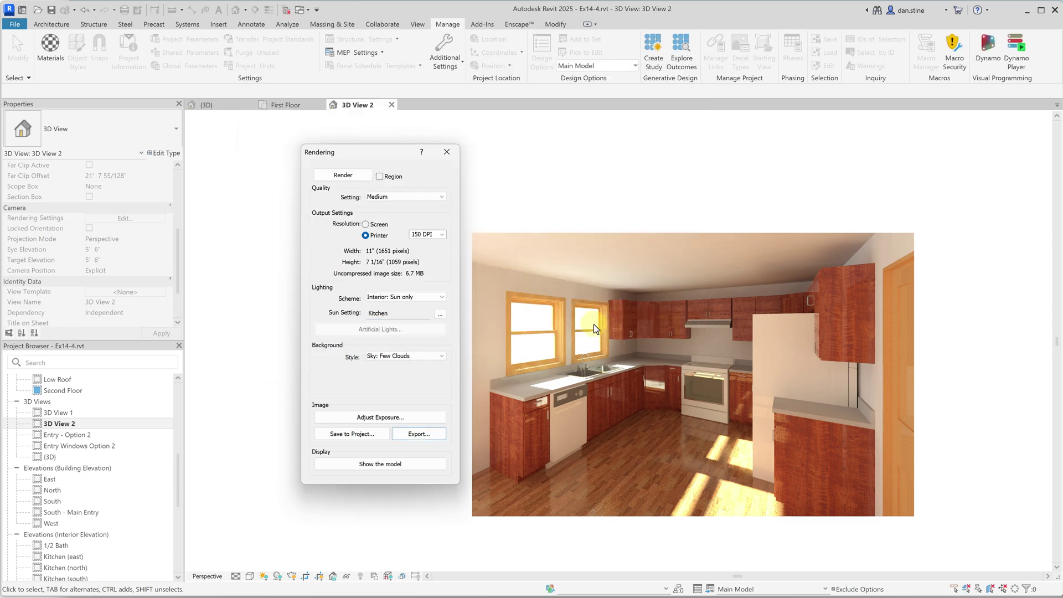
Step: Close the Rendering dialog, returning the kitchen perspective to line view, and save the project
{"action": "left_click", "coordinate": [445, 146]}
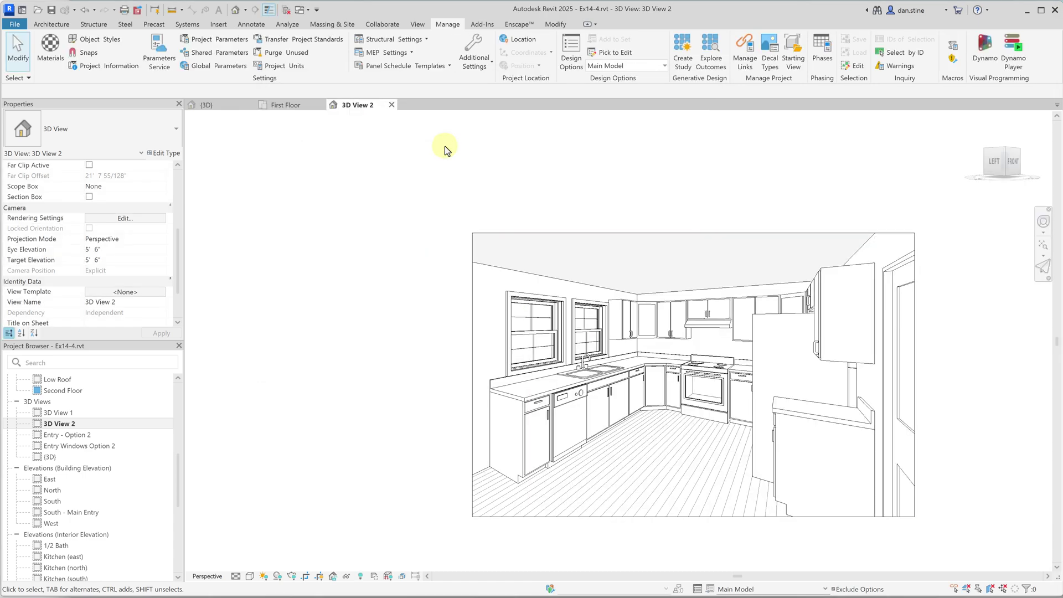
{"action": "left_click", "coordinate": [52, 12]}
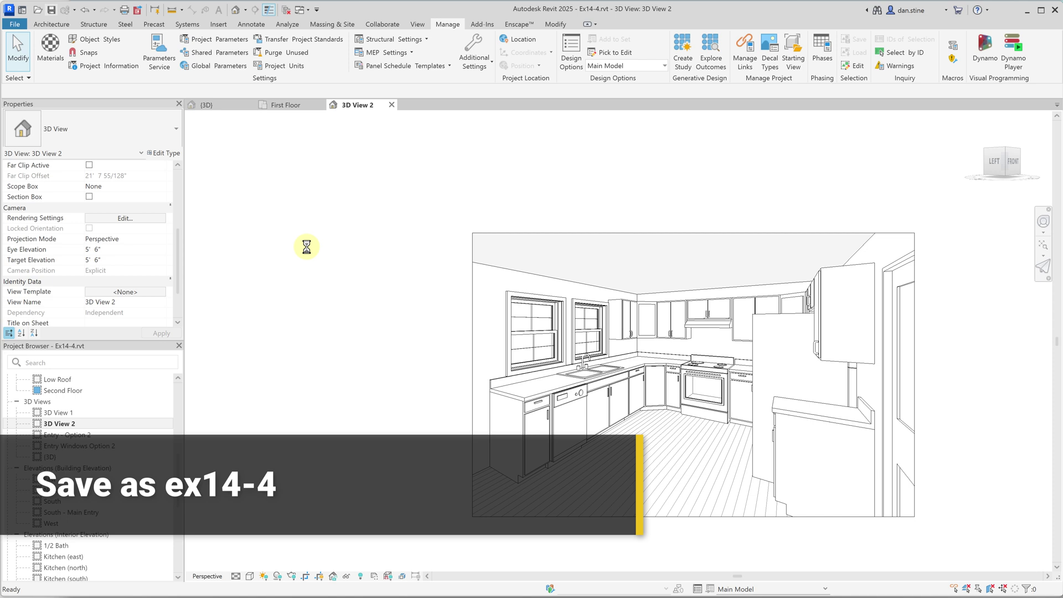